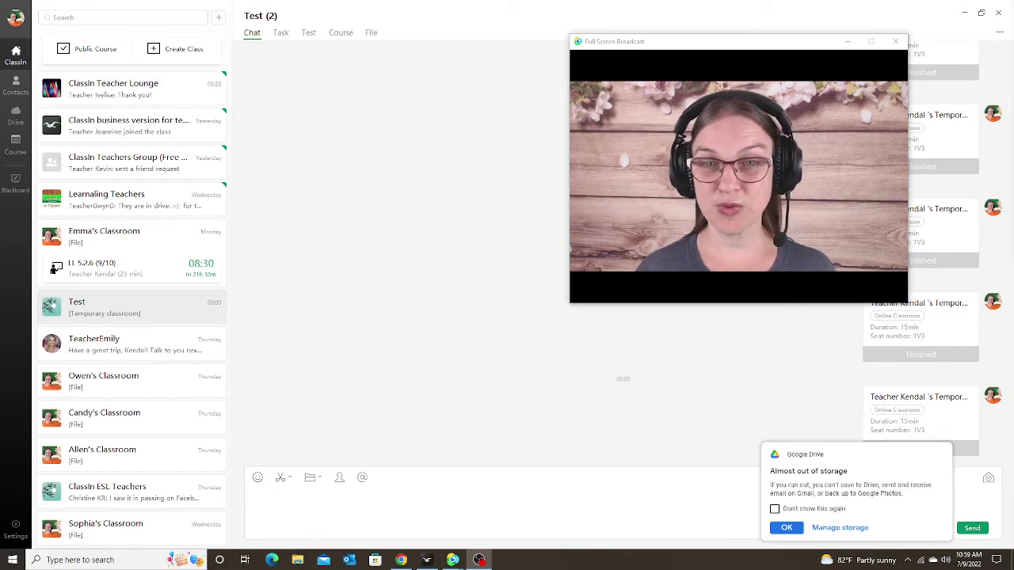
Dismiss the Google Drive storage notification and close the Full Screen Broadcast window.
click(786, 527)
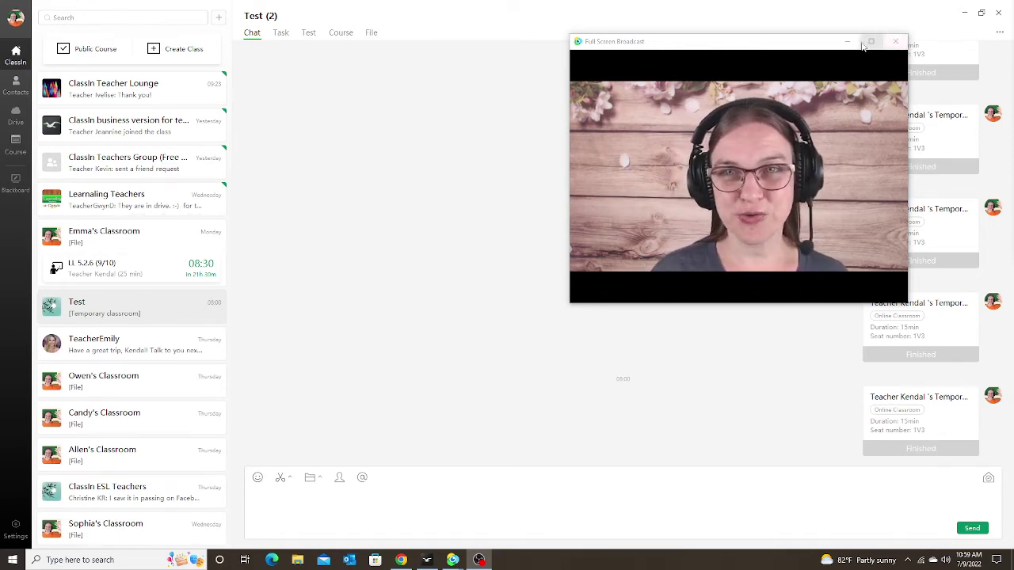
click(896, 43)
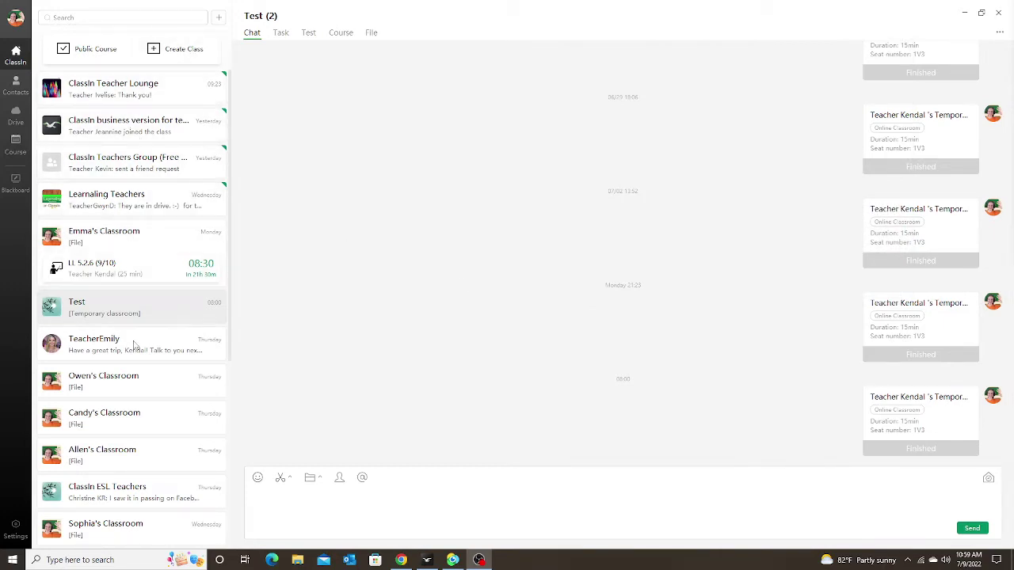
Bring ClassIn forward, view the Test course's lessons, and close the Add Lesson form unused.
click(124, 309)
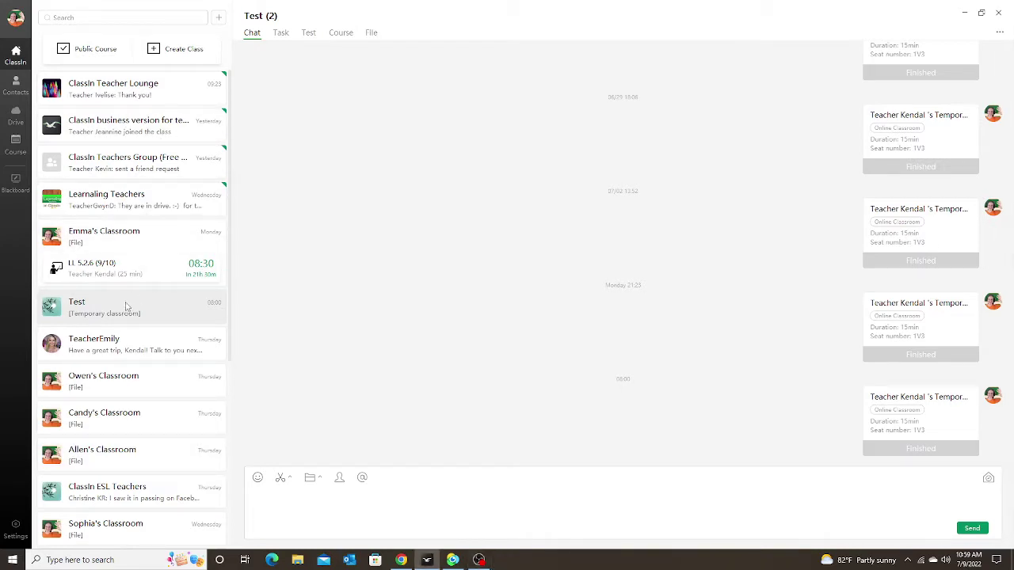
click(339, 34)
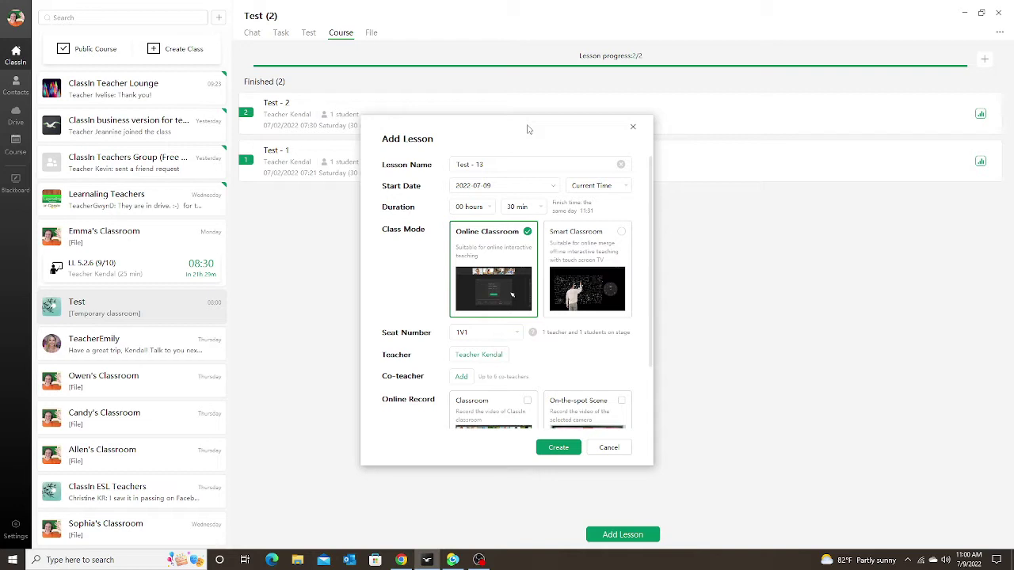
click(633, 129)
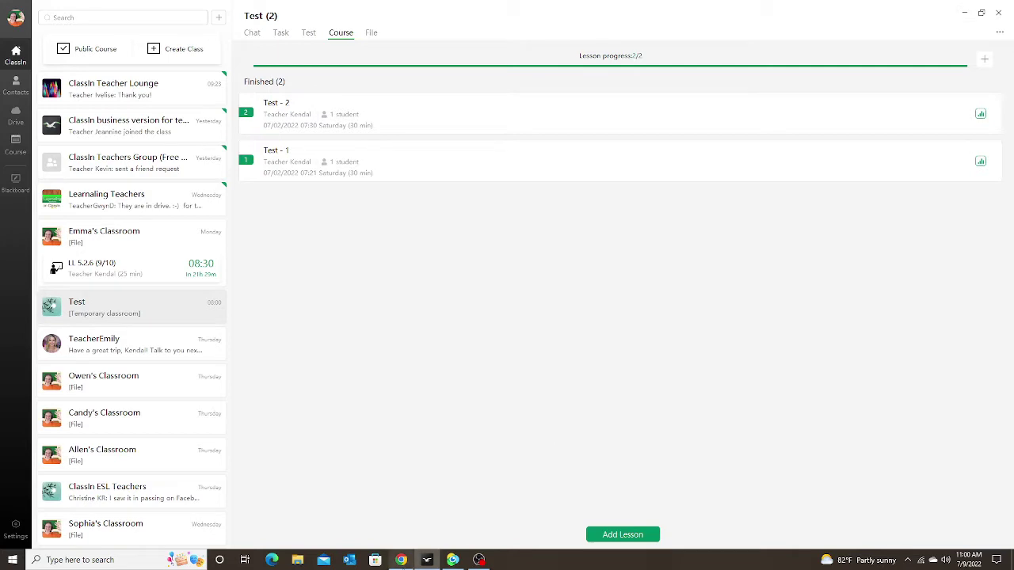
In Chrome, accept the ClassIn site's cookie notice and log in to the console.
click(400, 560)
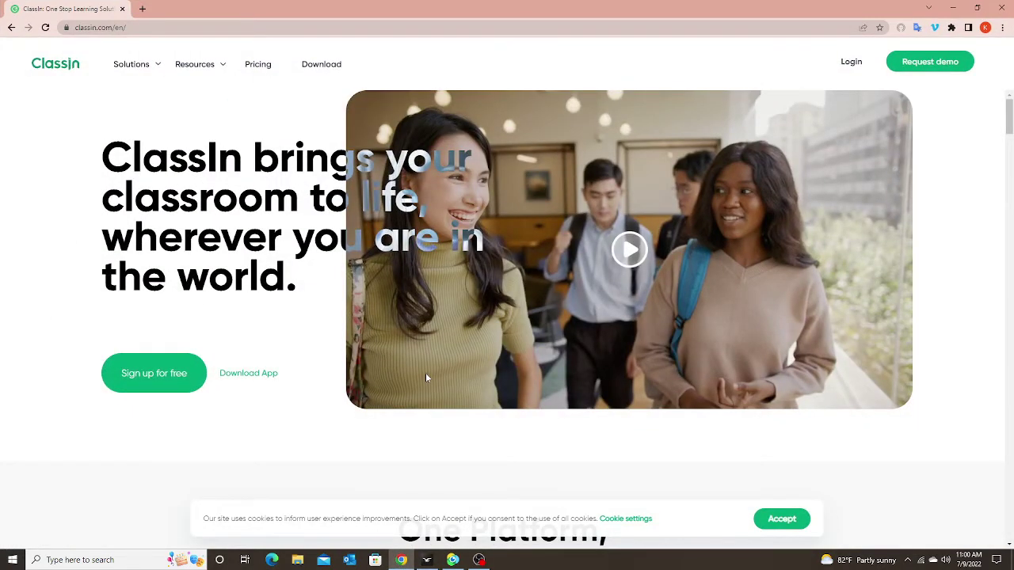
click(766, 524)
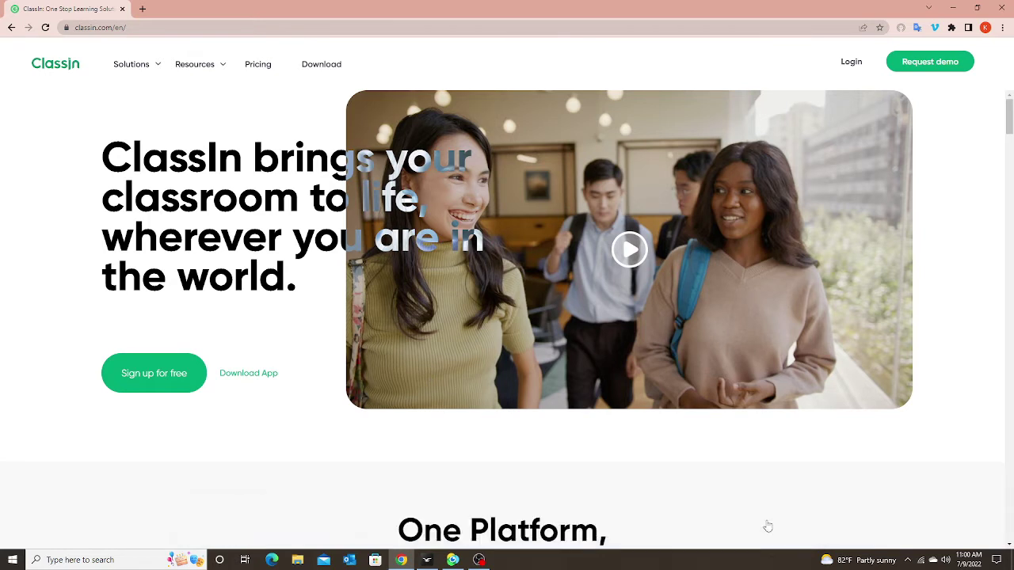
click(851, 64)
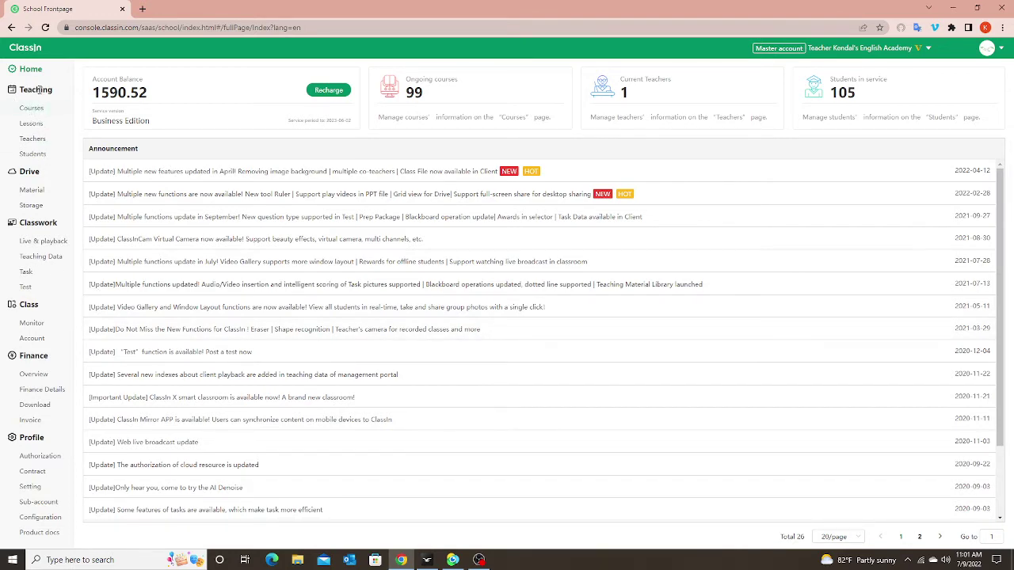
Open Teaching > Courses, glance at the Test chat in the desktop app, and return.
click(30, 109)
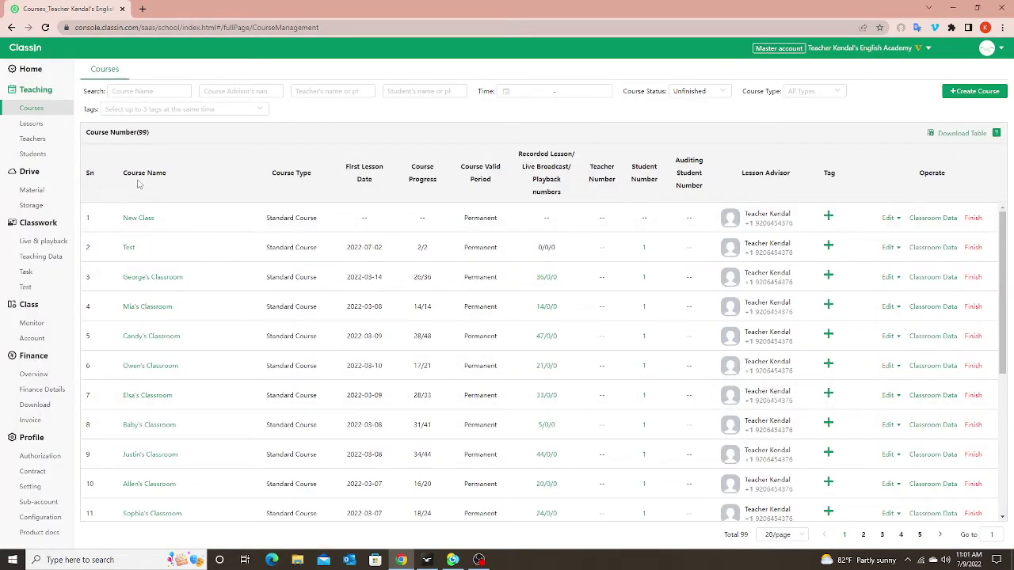
click(425, 560)
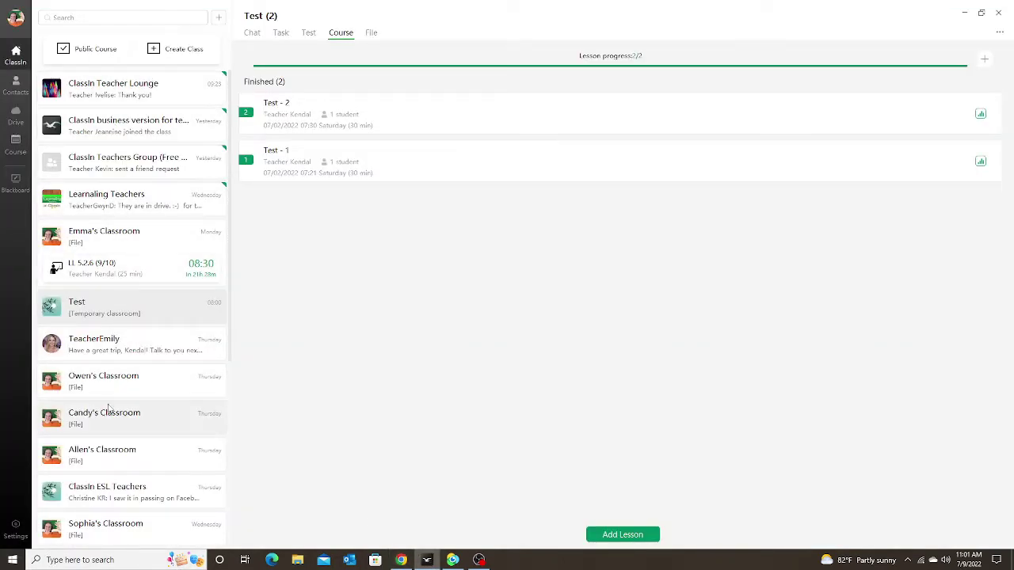
click(92, 307)
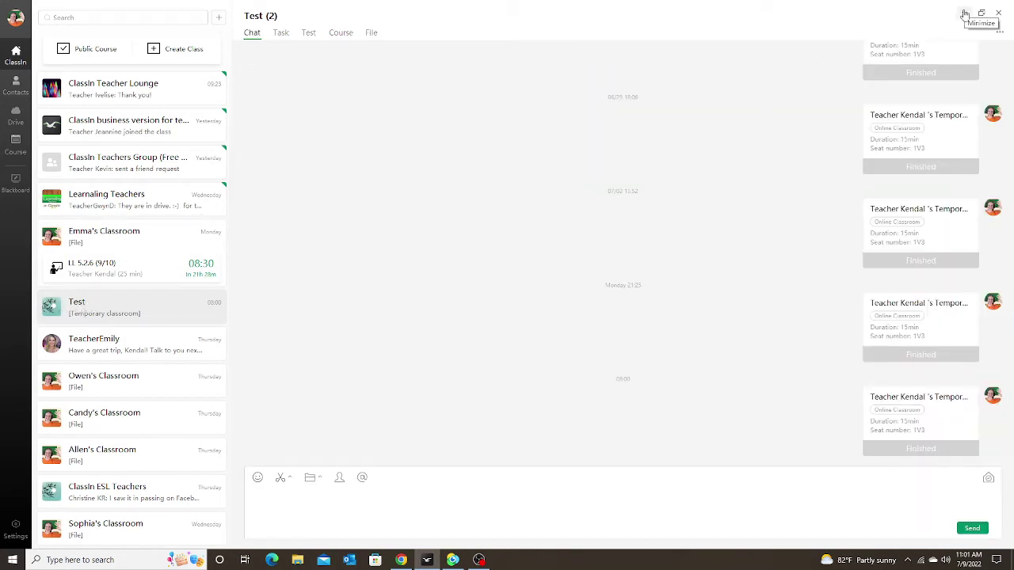
click(401, 560)
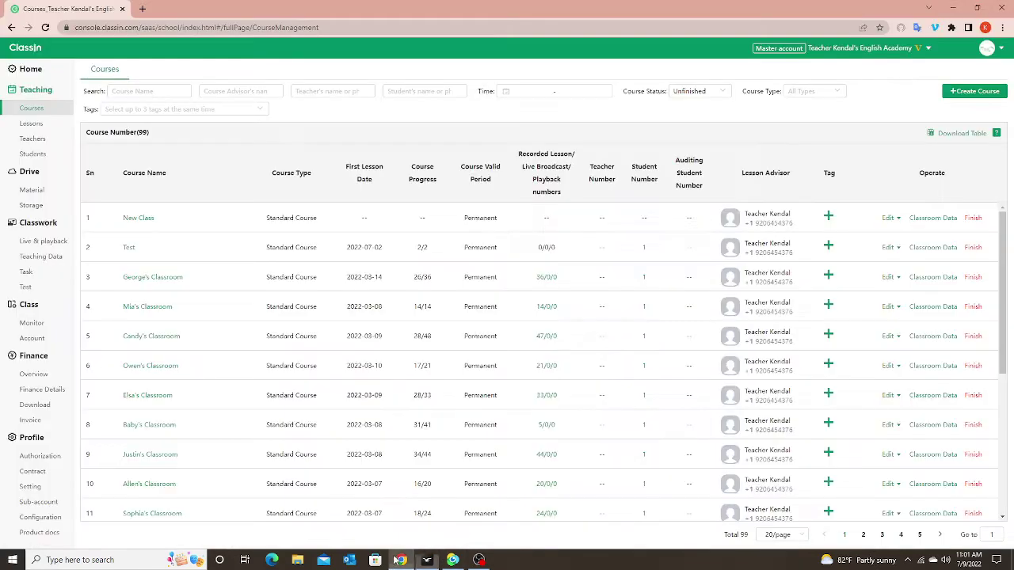
Open the Test course's lesson page, compare with the desktop Course tab, then return.
click(129, 250)
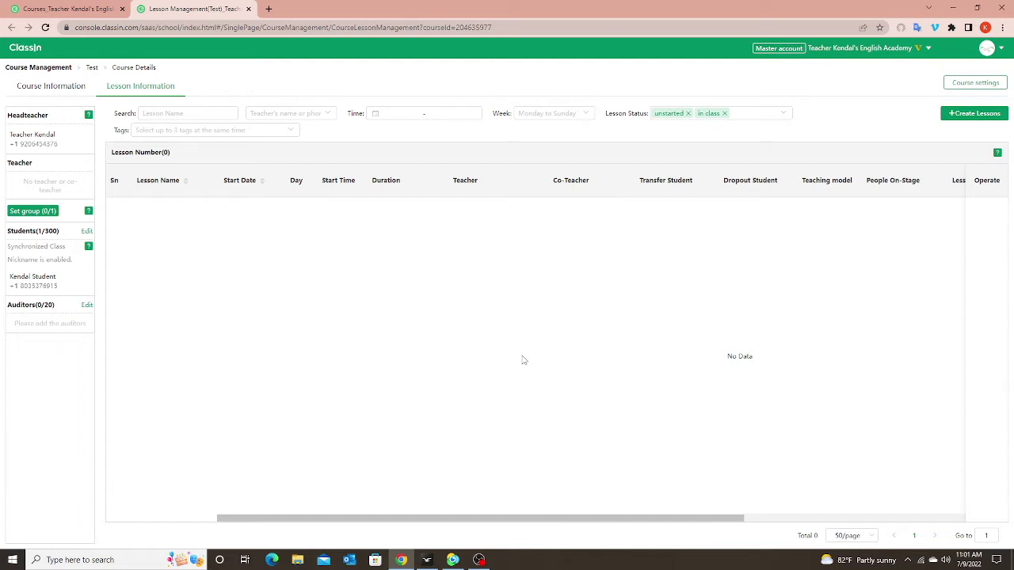
click(433, 558)
click(344, 37)
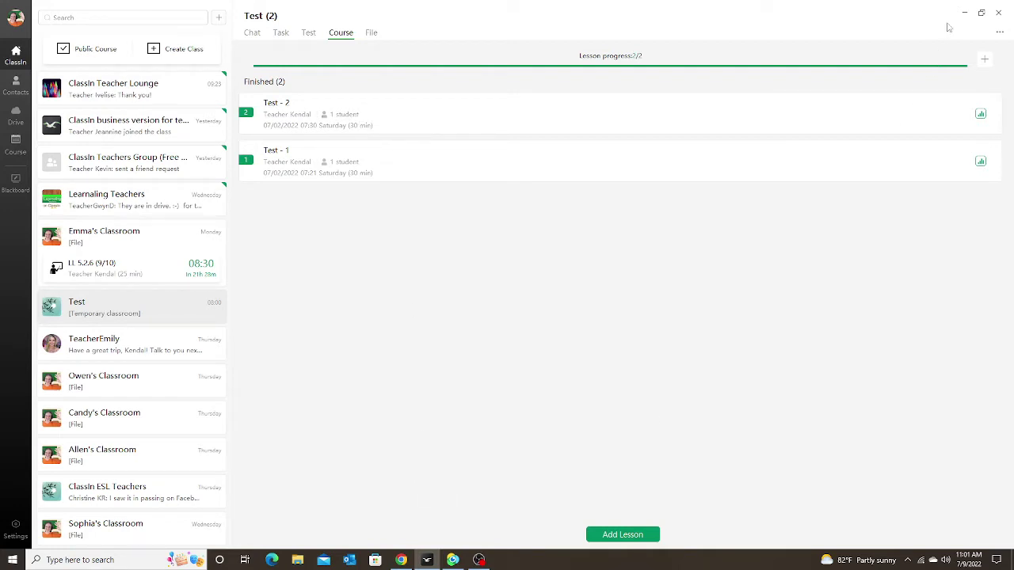
click(404, 557)
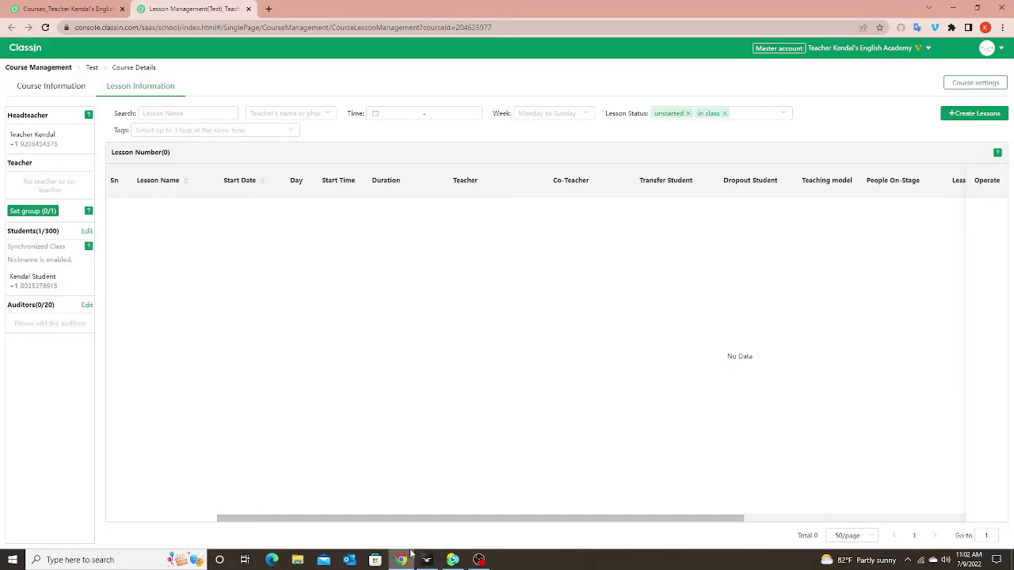
Open + Create Lessons for Test, compare with the desktop Add Lesson form, then return.
click(981, 120)
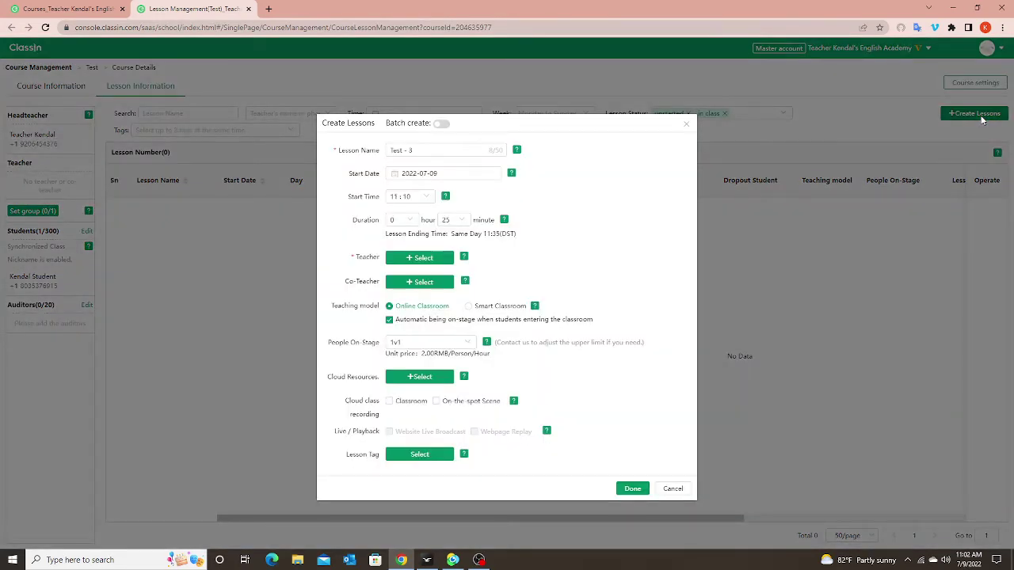
click(434, 562)
click(615, 534)
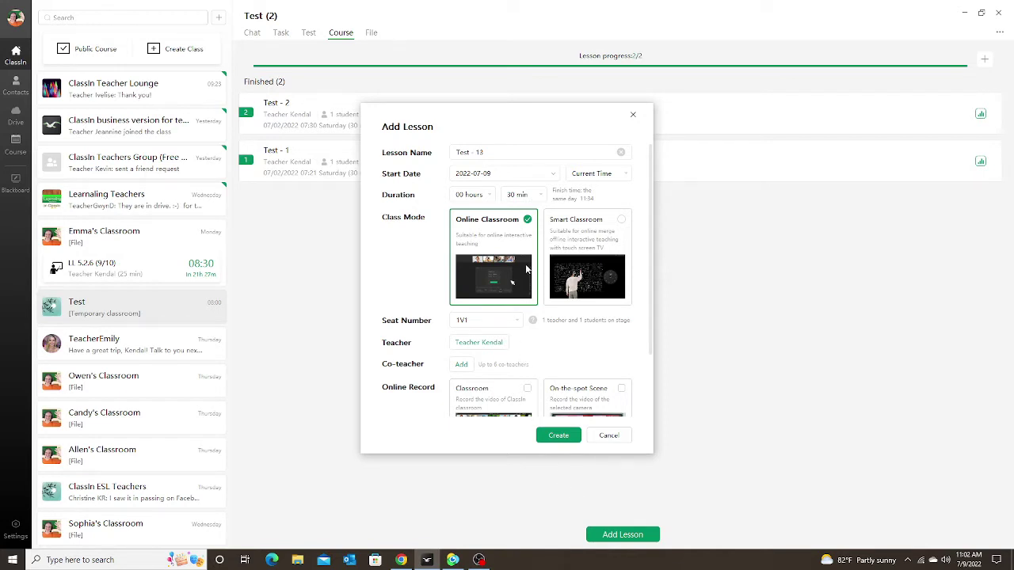
click(632, 115)
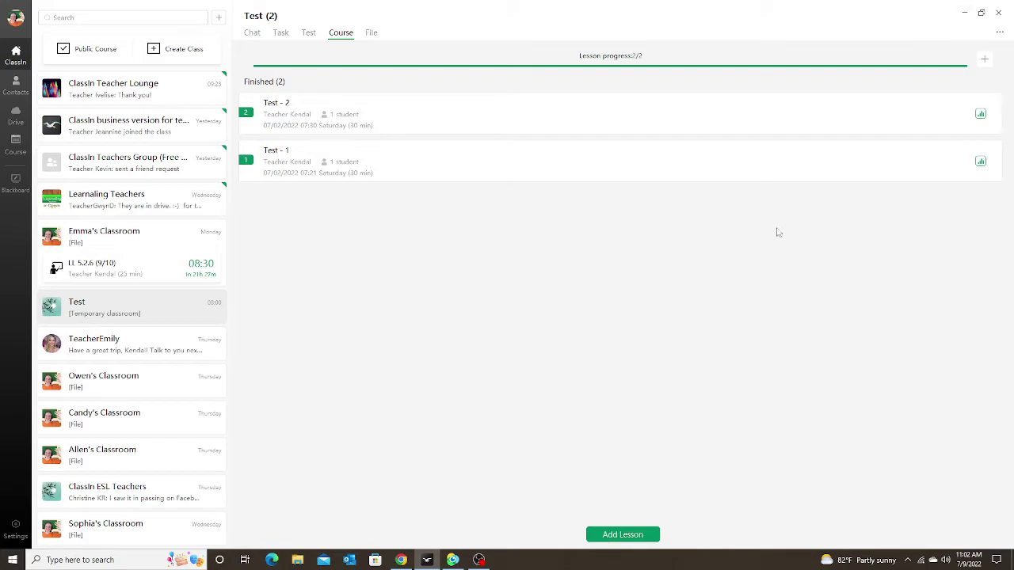
click(402, 561)
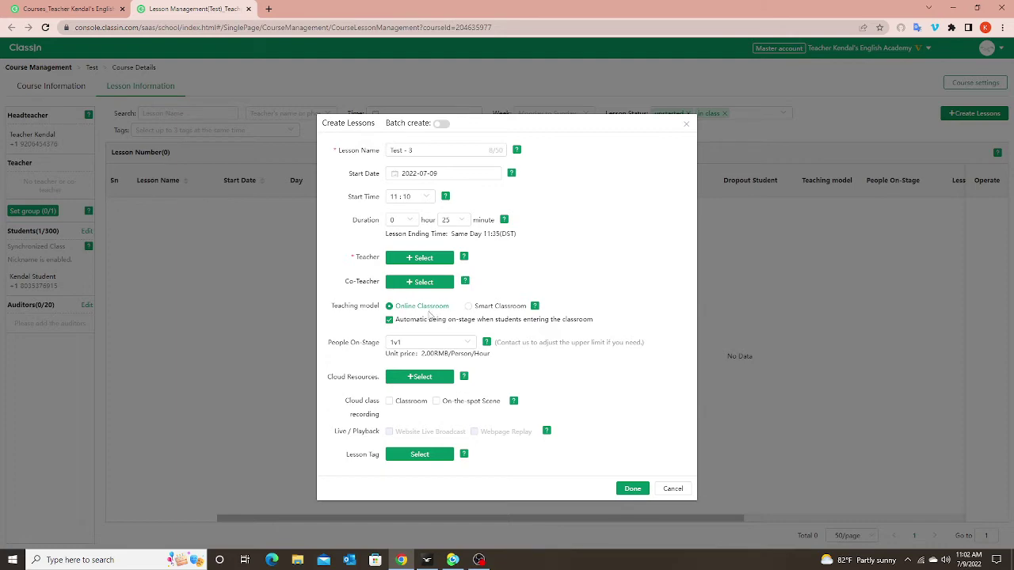
click(427, 560)
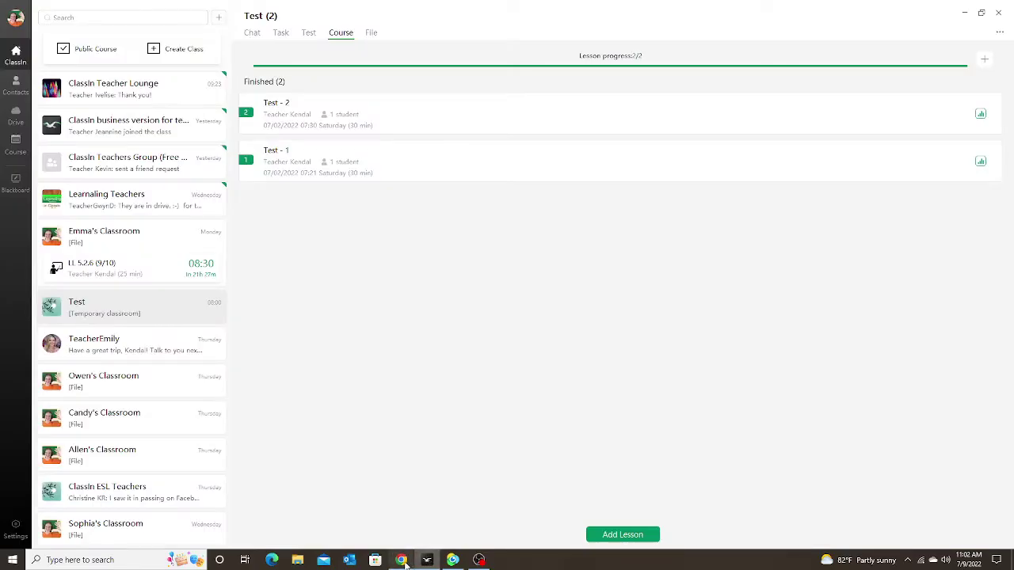
click(418, 563)
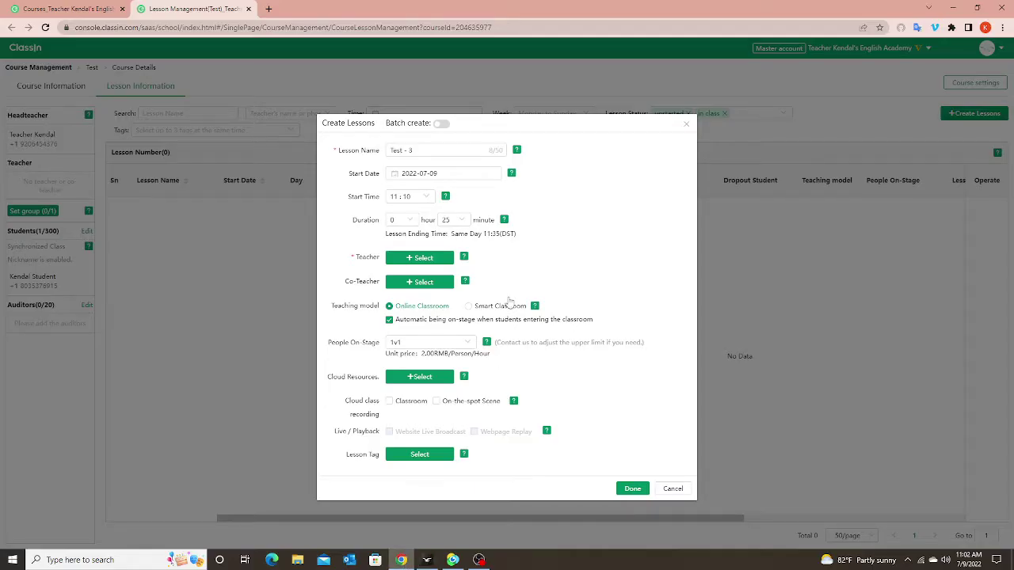
Turn on Batch create and select the name Test and numbering start 3 for editing.
click(440, 125)
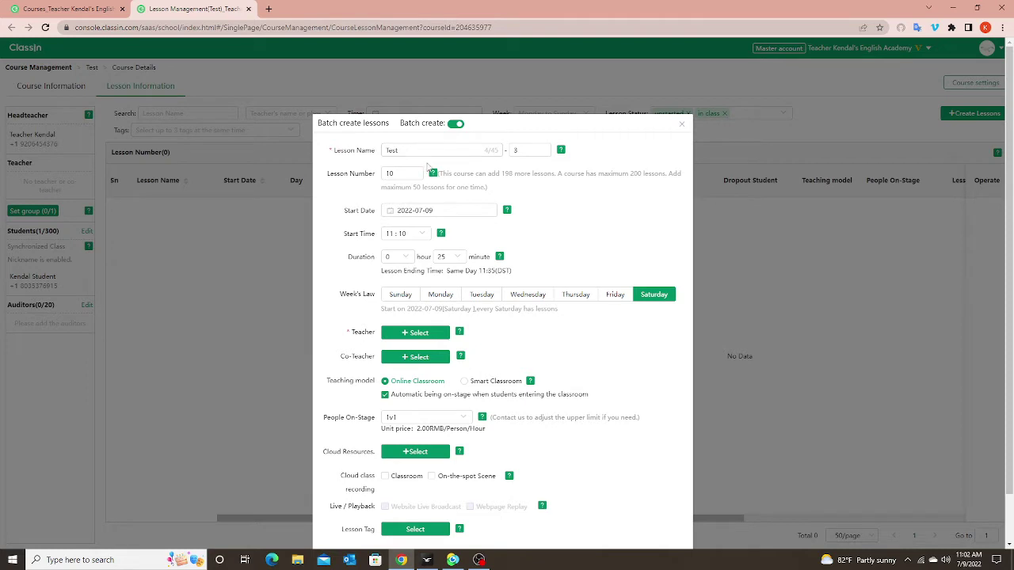
mouse_move(433, 171)
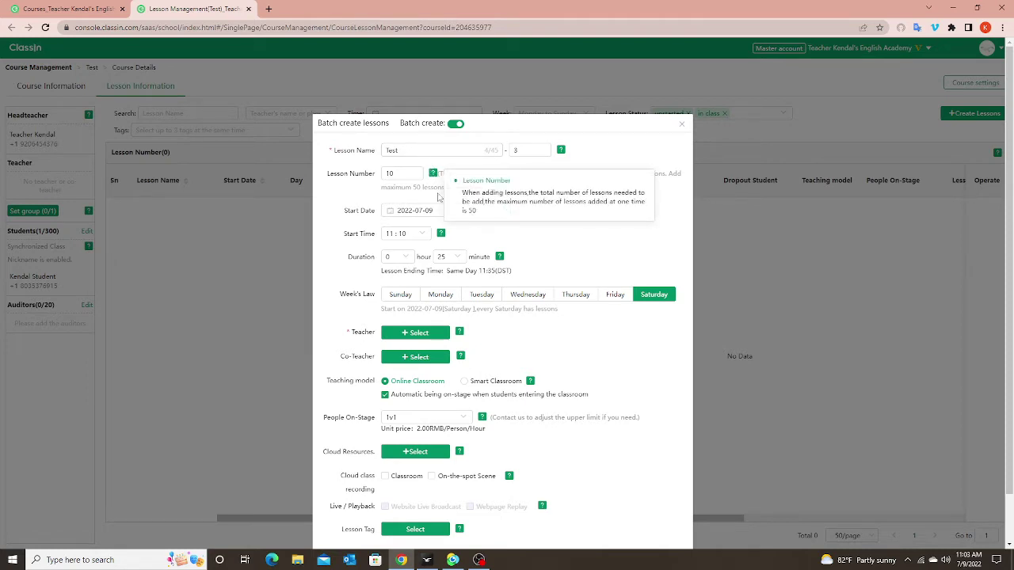
drag(405, 149, 384, 149)
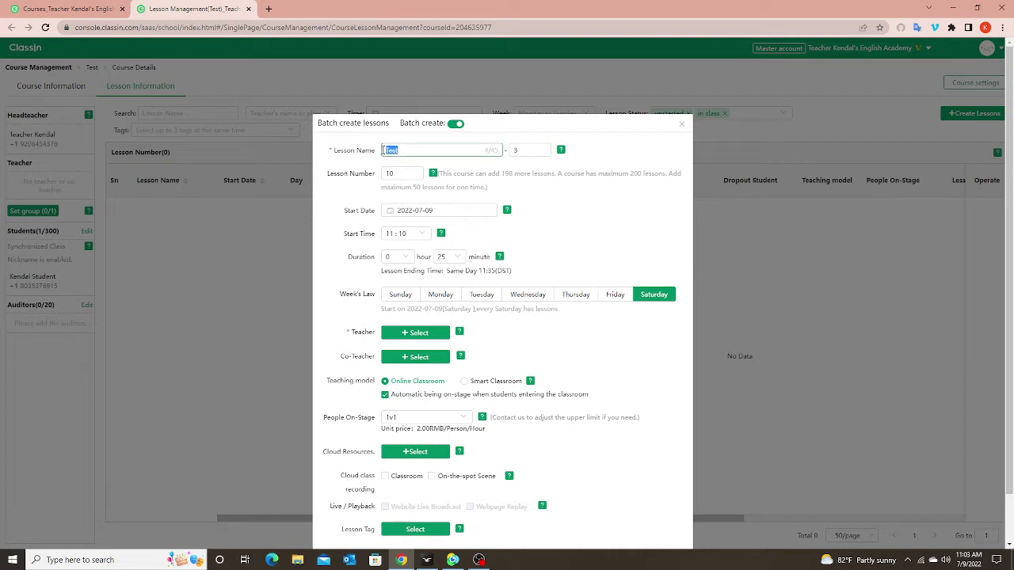
double_click(535, 149)
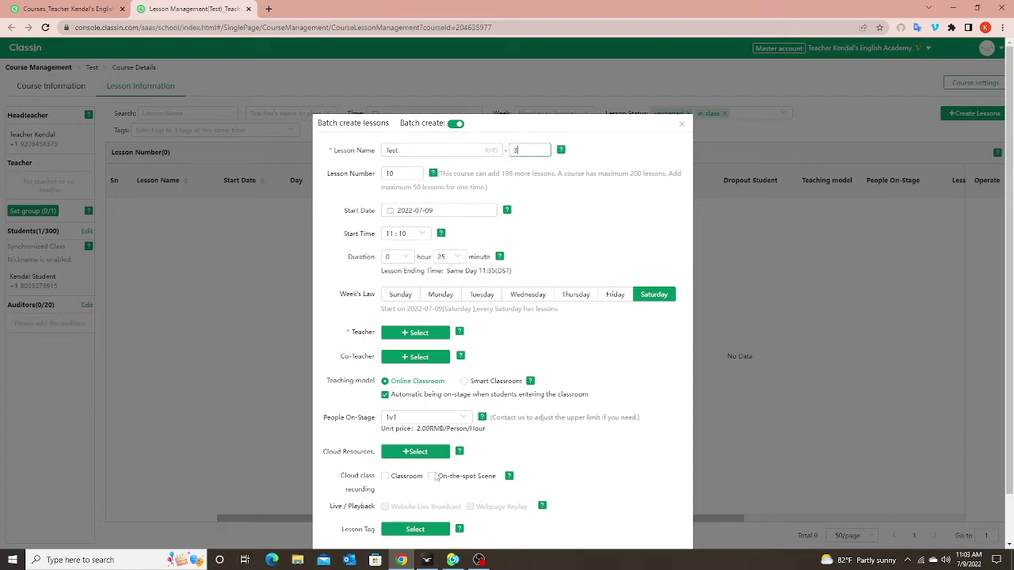
click(427, 560)
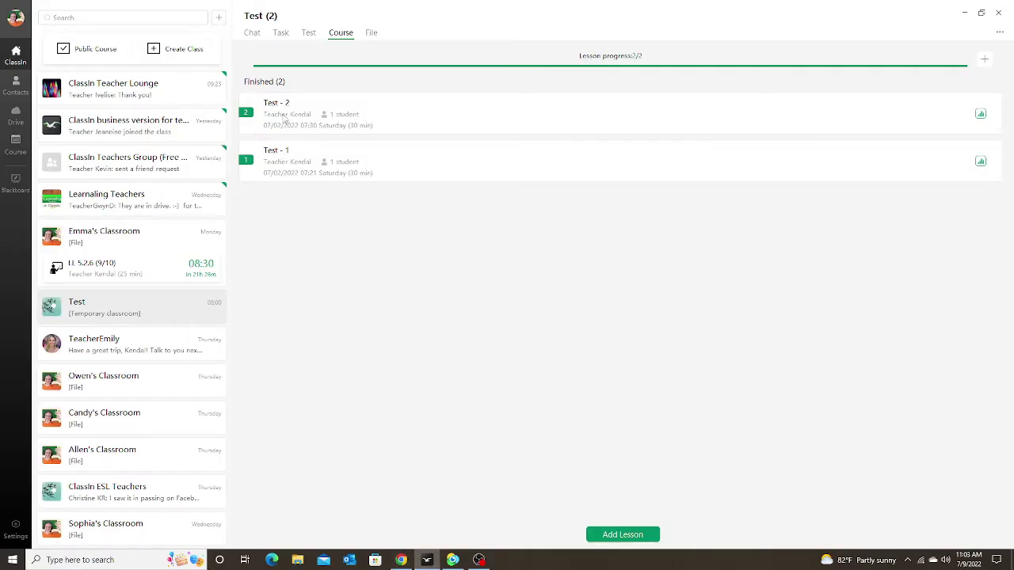
click(966, 17)
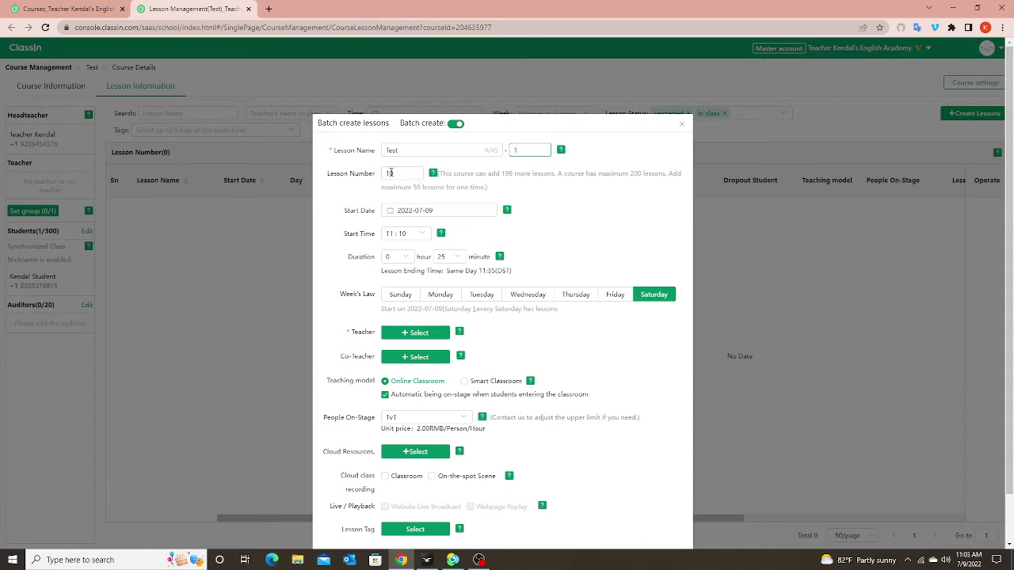
Review the lesson count of 10 against its 50-lesson limit and 198-remaining hint.
double_click(400, 173)
click(396, 172)
double_click(417, 187)
mouse_move(507, 210)
click(400, 172)
click(480, 179)
drag(502, 173, 554, 173)
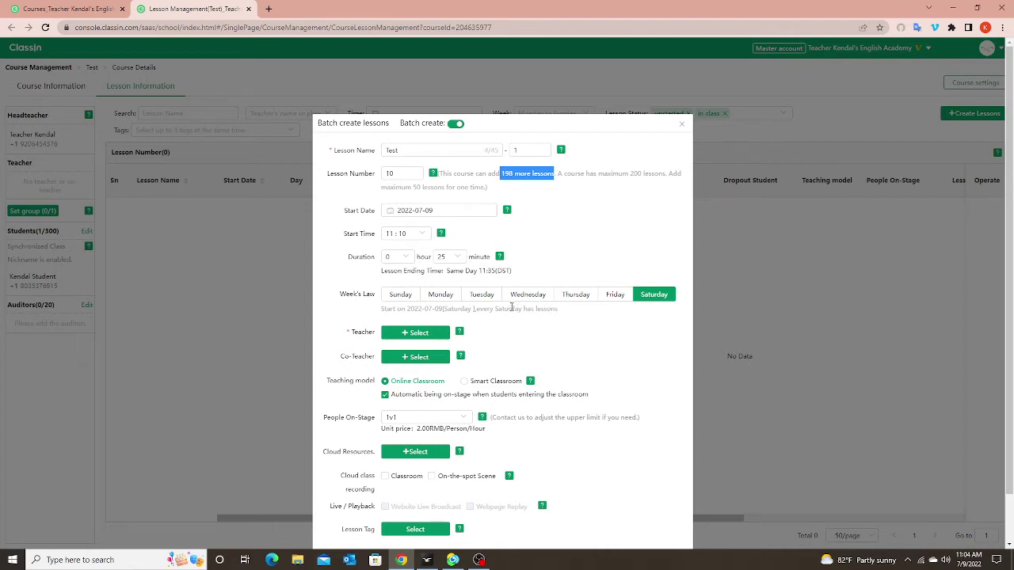
click(518, 173)
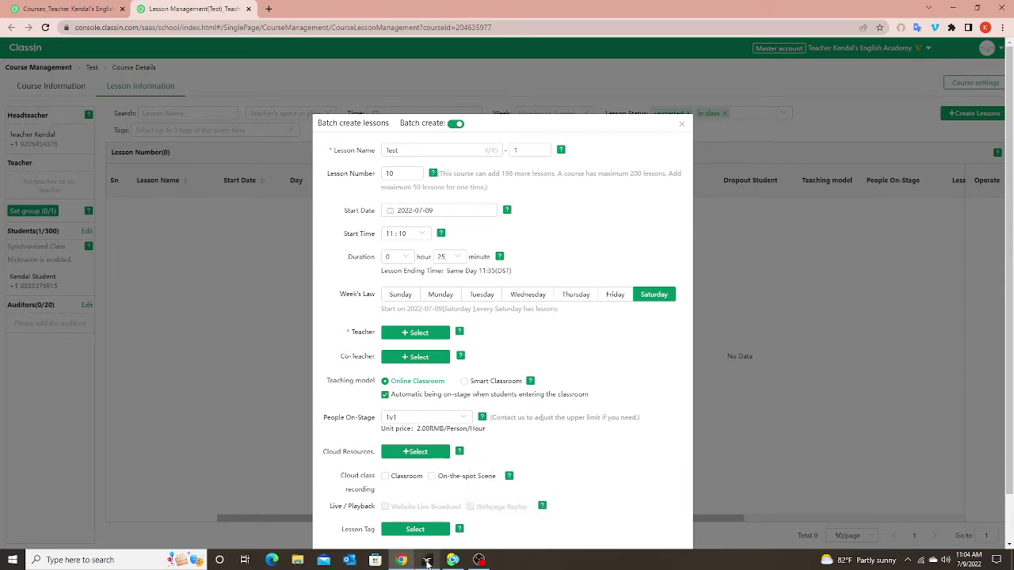
Recheck the desktop app's Test lessons, then bring up the Start Date calendar.
click(426, 560)
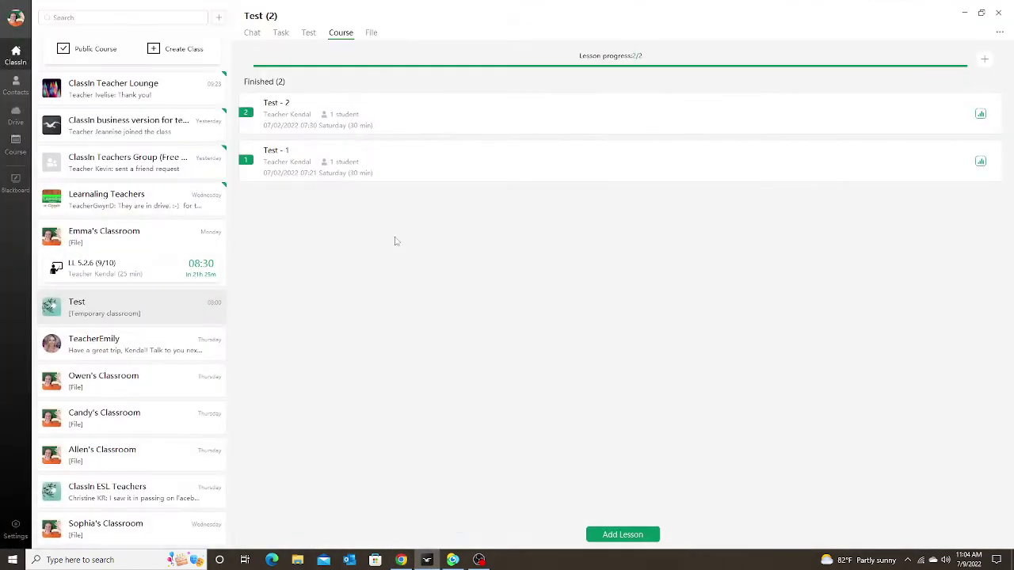
click(963, 13)
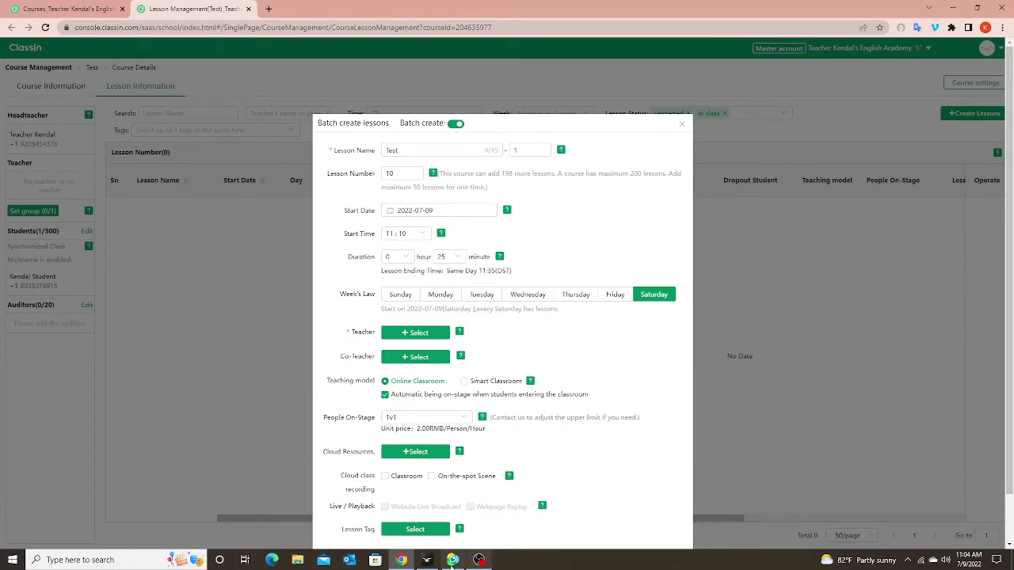
click(426, 560)
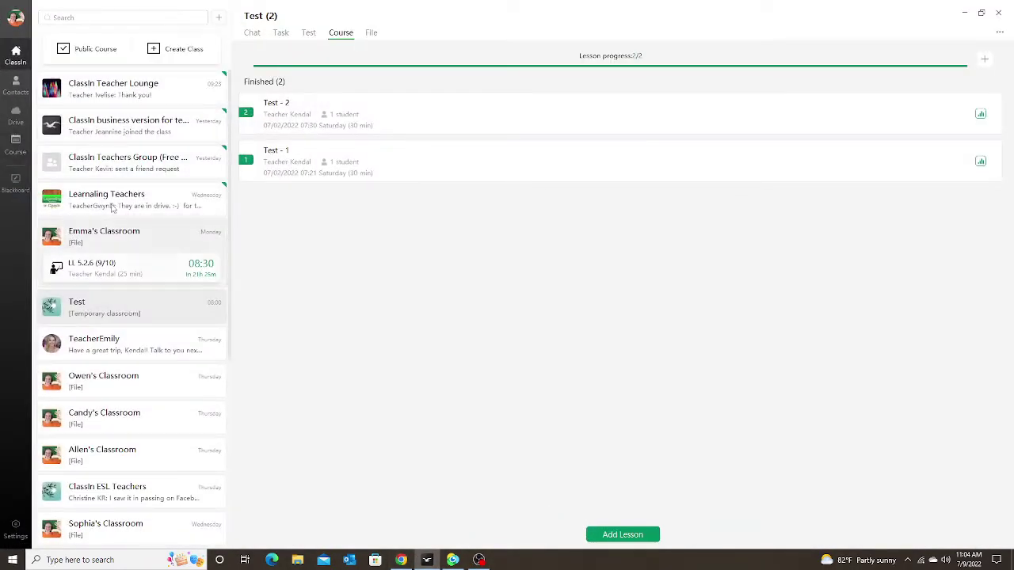
click(965, 14)
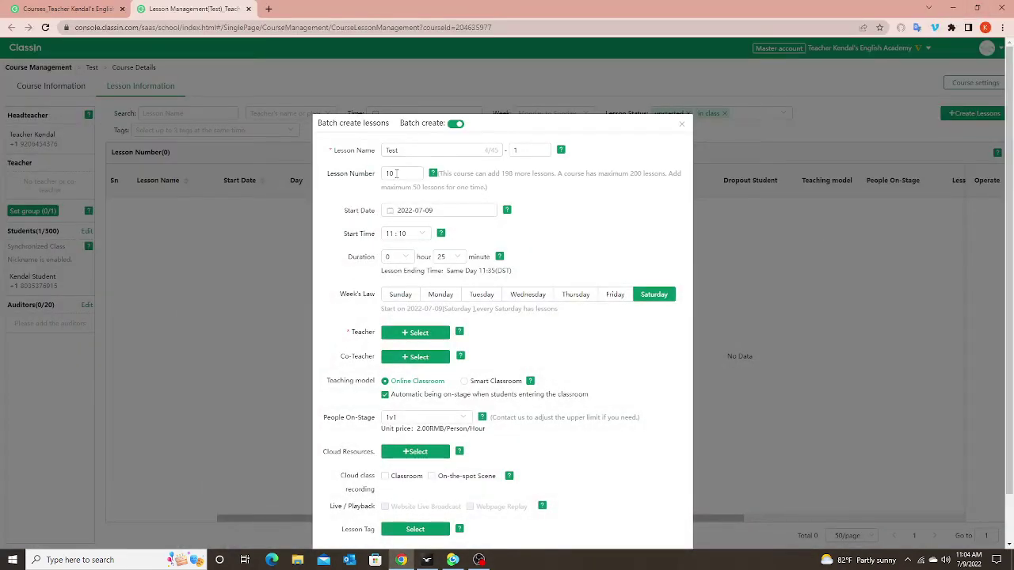
click(459, 211)
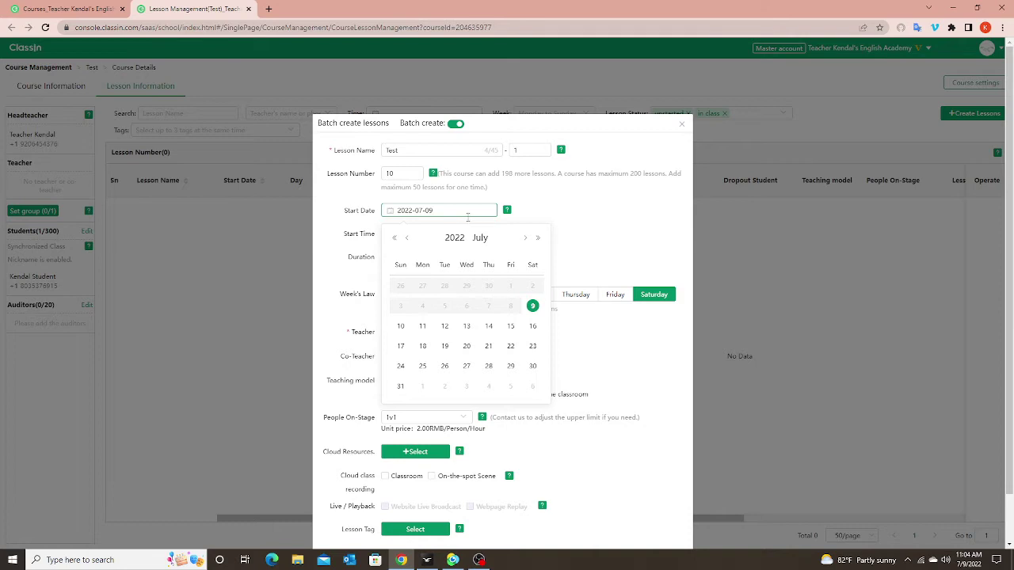
Start the lessons Monday 2022-07-11 at 06:00, keeping the duration at 25 minutes.
click(424, 329)
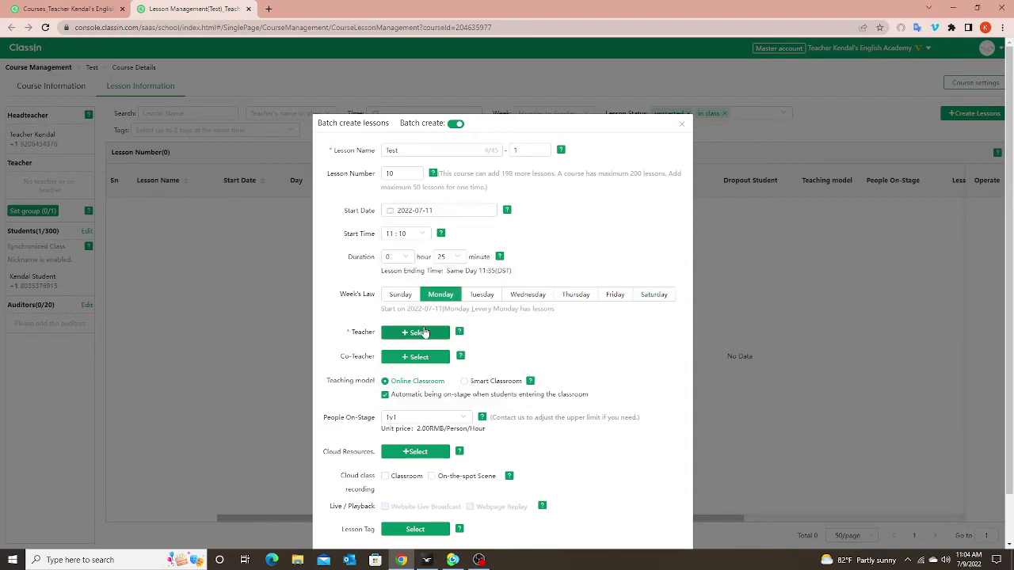
click(424, 236)
scroll(392, 285, up, 5)
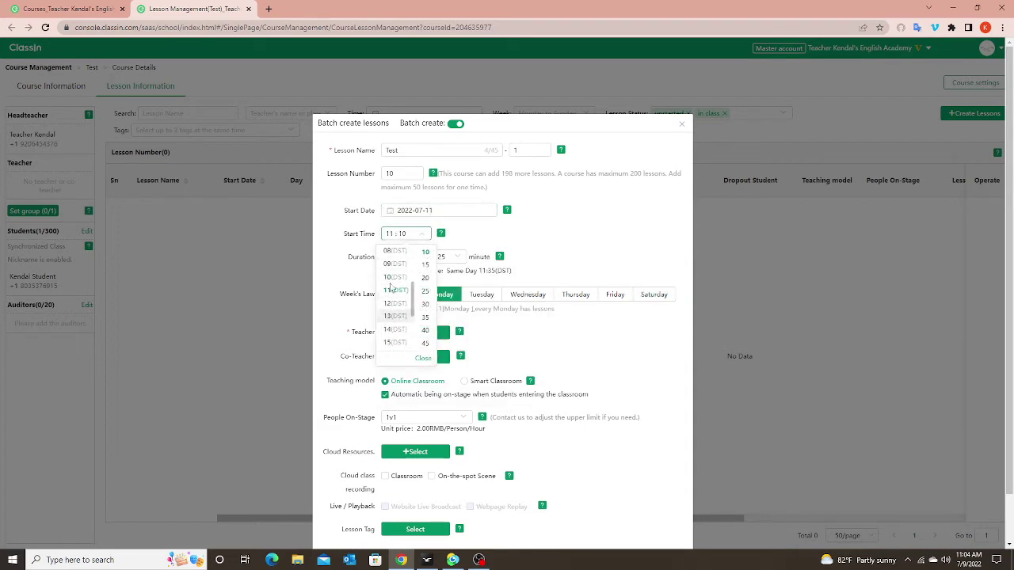
click(392, 292)
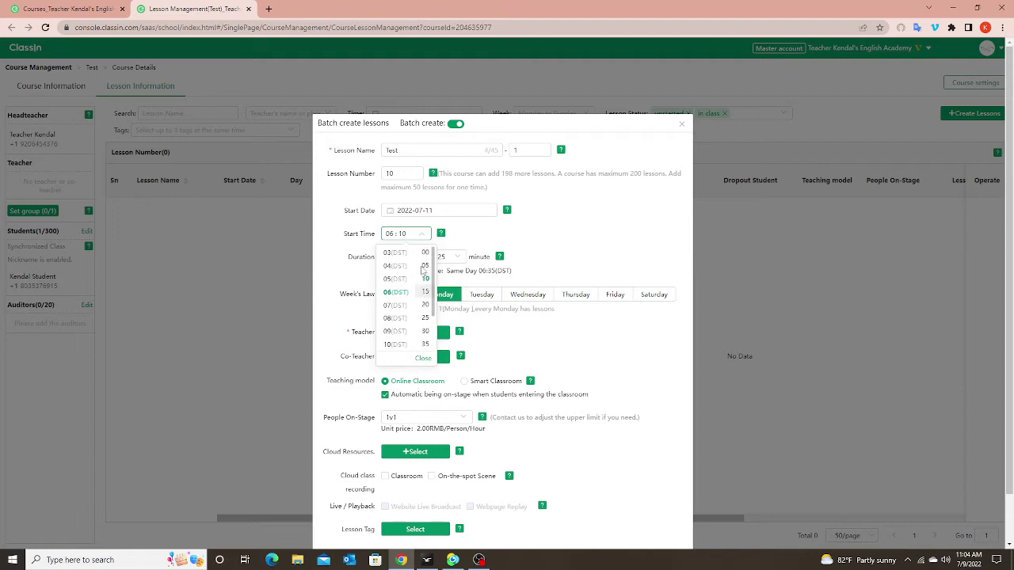
click(587, 228)
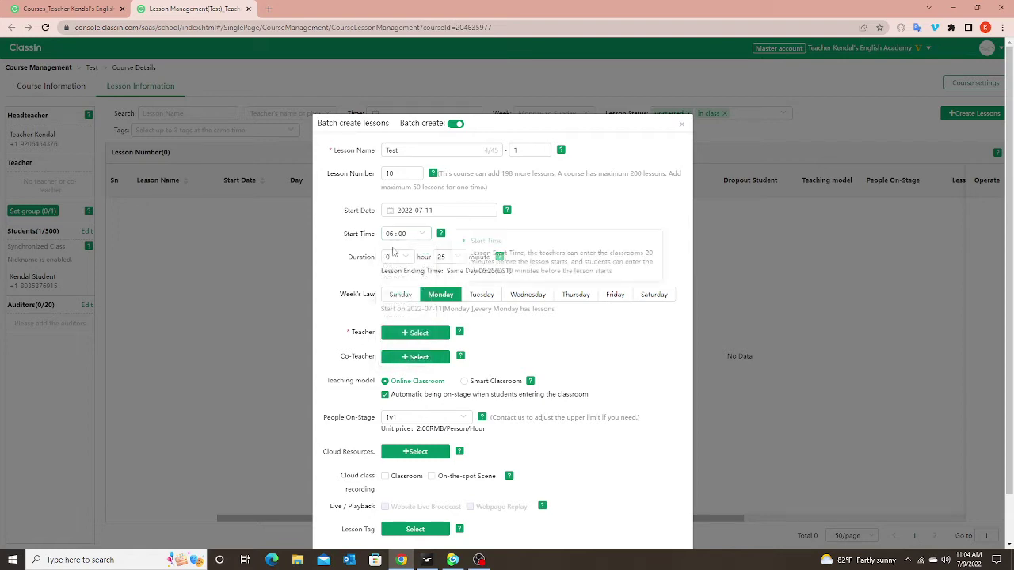
click(455, 260)
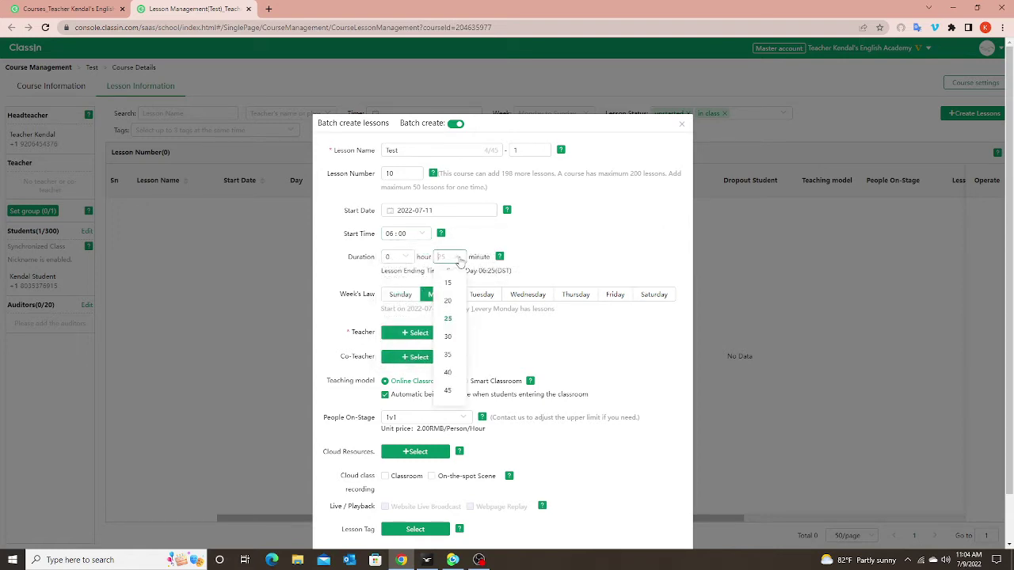
click(448, 319)
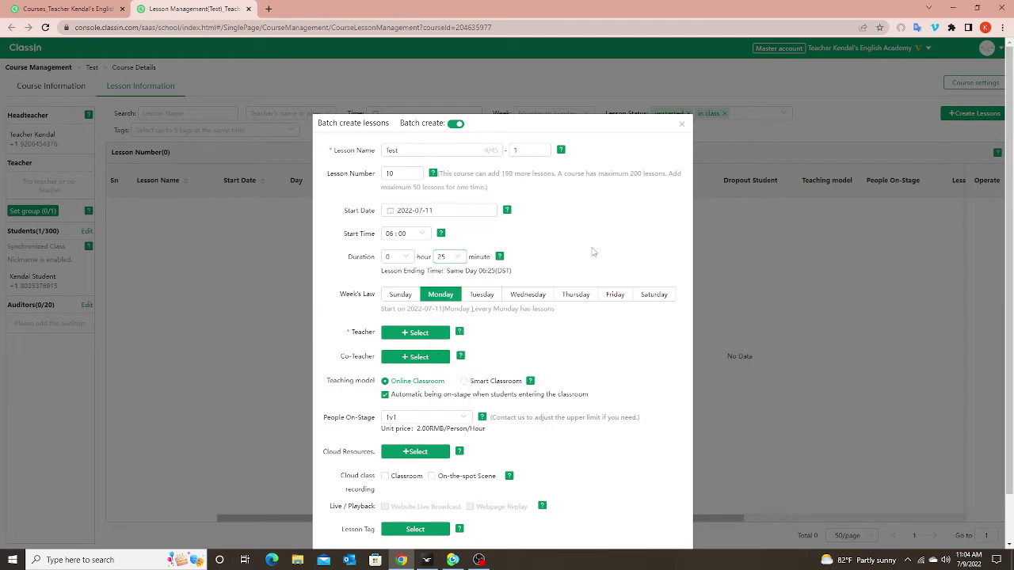